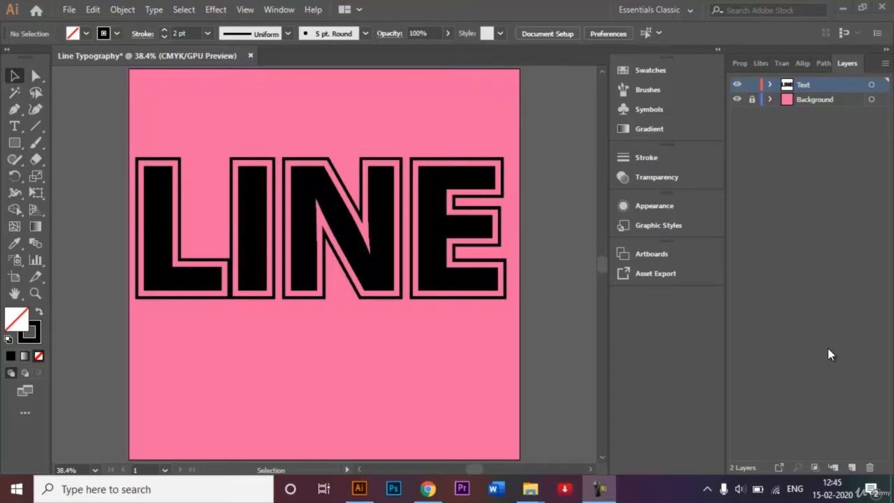
# Create a new 1000 x 1000 px document named "Line Typography".
pyautogui.click(828, 350)
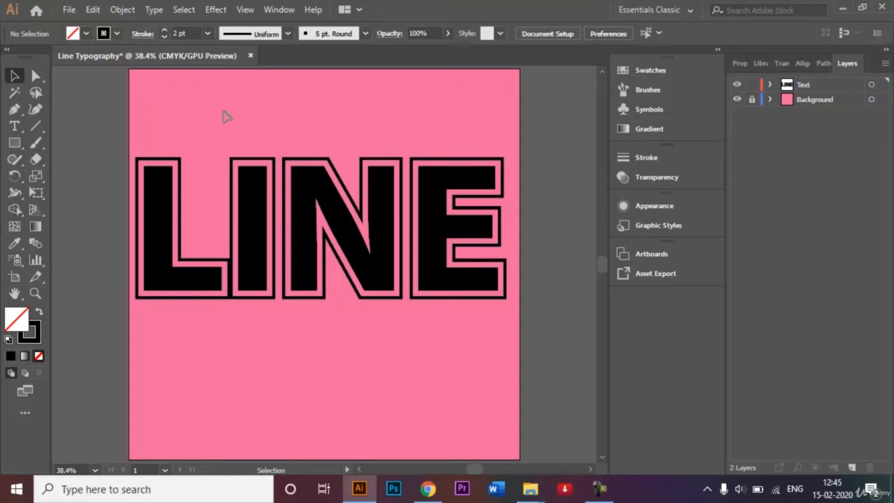
pyautogui.click(69, 9)
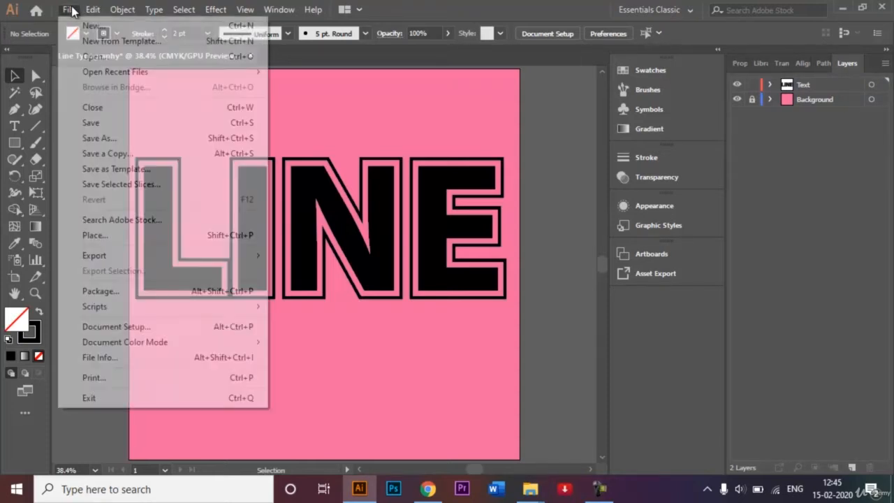
pyautogui.click(81, 27)
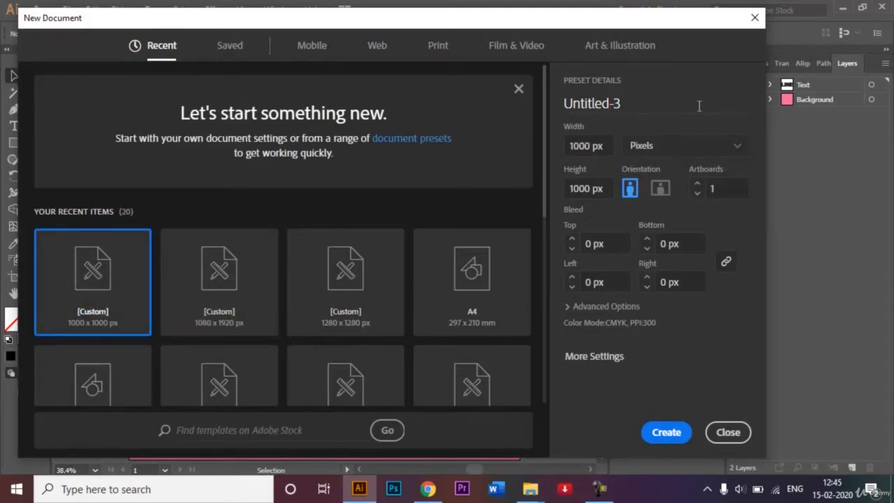
pyautogui.click(639, 96)
pyautogui.press('BackSpace')
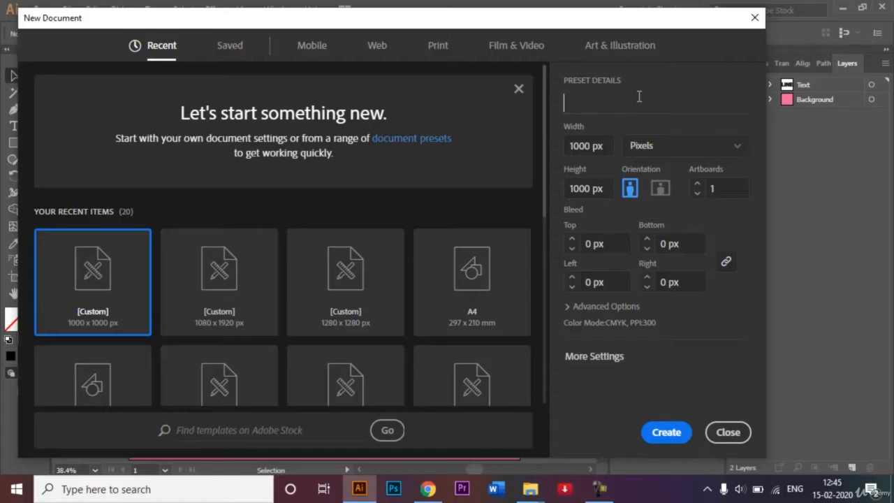
pyautogui.write('Line Typography')
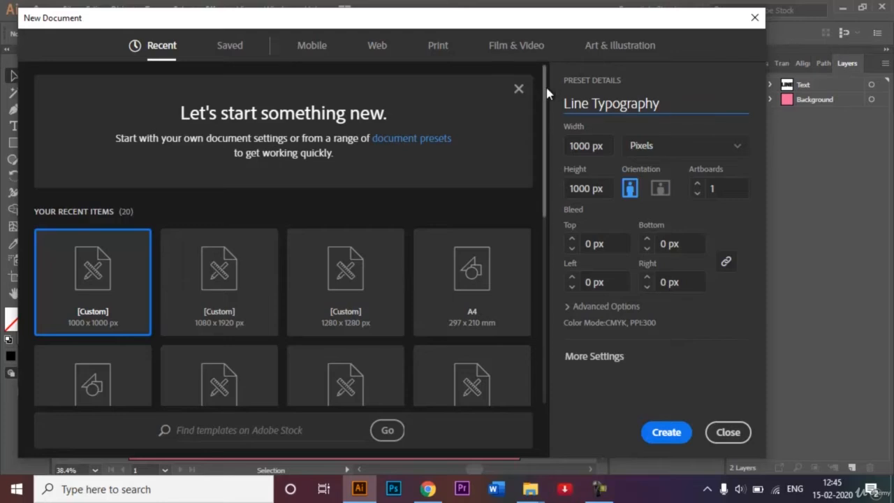
pyautogui.moveTo(545, 93); pyautogui.dragTo(544, 135)
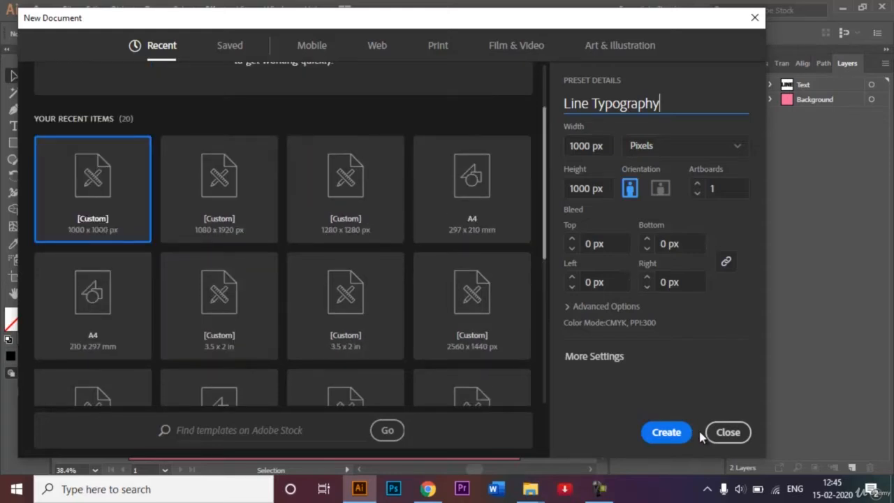
pyautogui.click(666, 432)
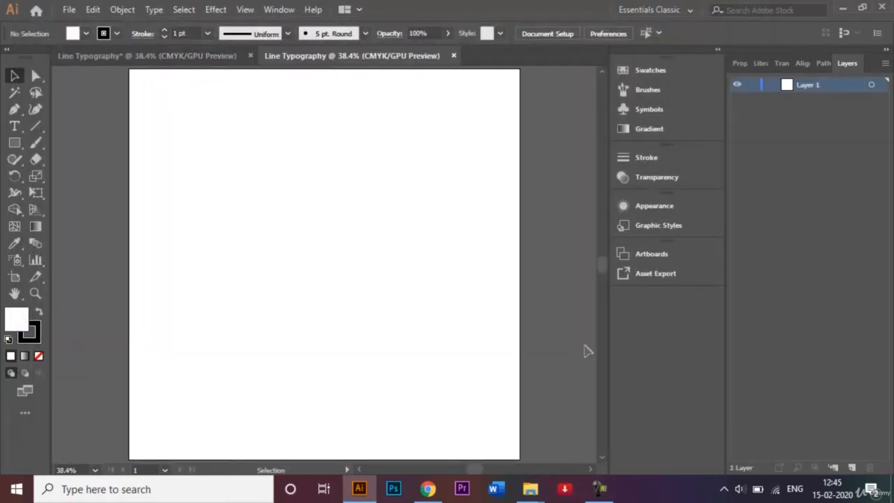
# Rename the only layer of the new blank document to "Background".
pyautogui.click(157, 55)
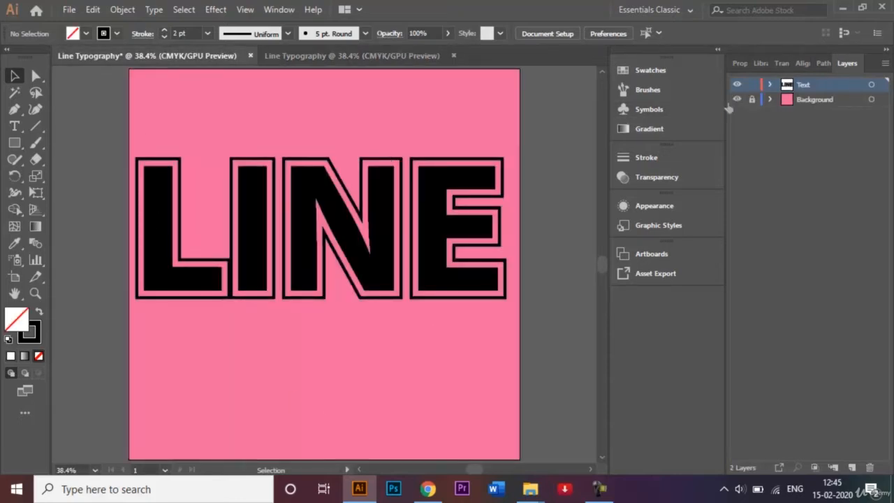
pyautogui.click(300, 56)
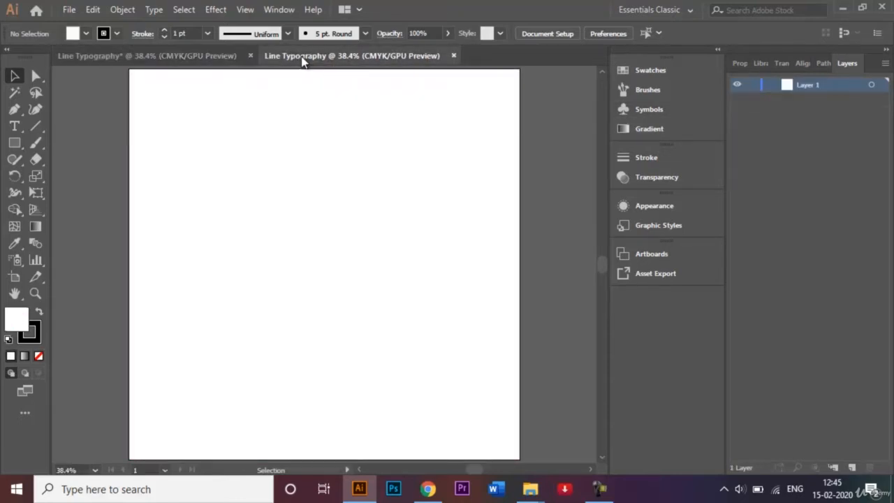
pyautogui.doubleClick(821, 86)
pyautogui.press('BackSpace')
pyautogui.write('B')
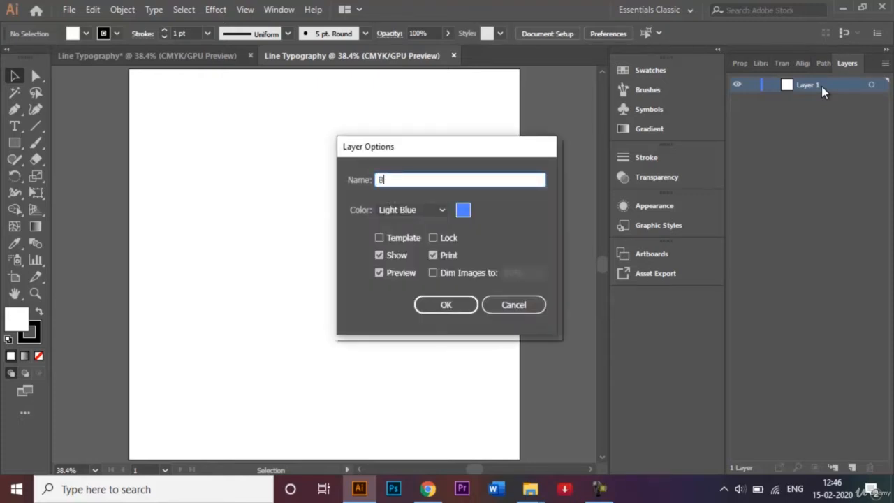
pyautogui.write('ackground')
pyautogui.click(447, 304)
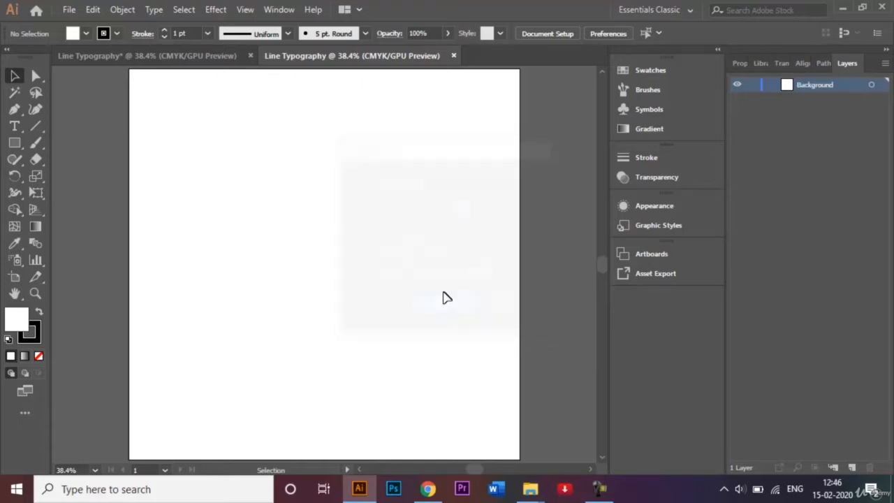
# Set the stroke to None and the fill colour to dark red, hex 8c0202.
pyautogui.click(117, 34)
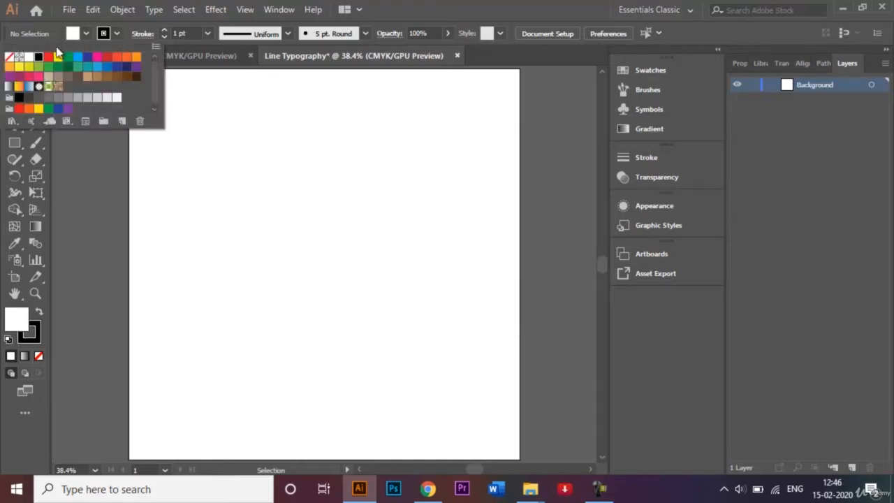
pyautogui.click(9, 57)
pyautogui.click(94, 147)
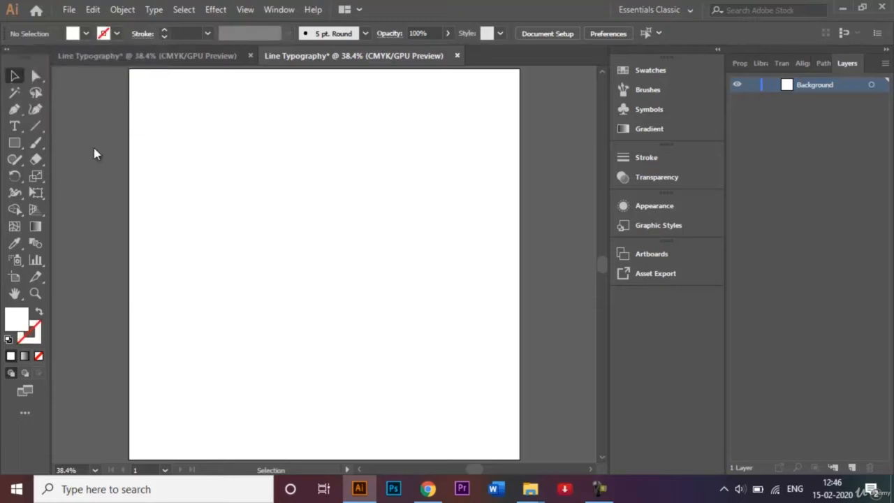
pyautogui.doubleClick(15, 319)
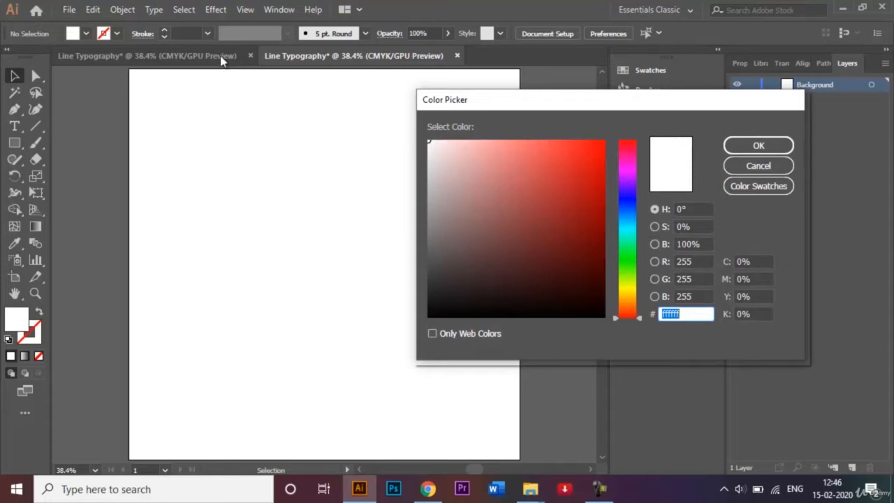
pyautogui.click(428, 142)
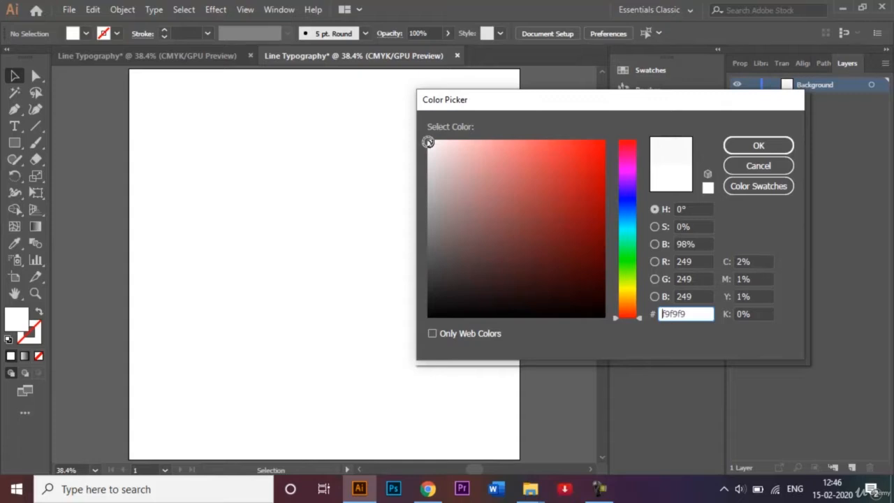
pyautogui.moveTo(428, 143)
pyautogui.mouseDown()
pyautogui.moveTo(569, 151)
pyautogui.moveTo(568, 189)
pyautogui.moveTo(589, 179)
pyautogui.moveTo(603, 220)
pyautogui.mouseUp()
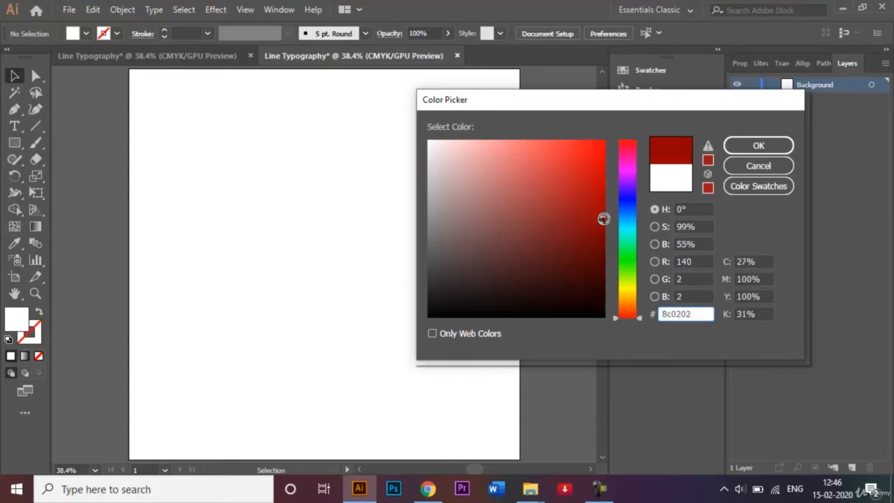
pyautogui.click(759, 146)
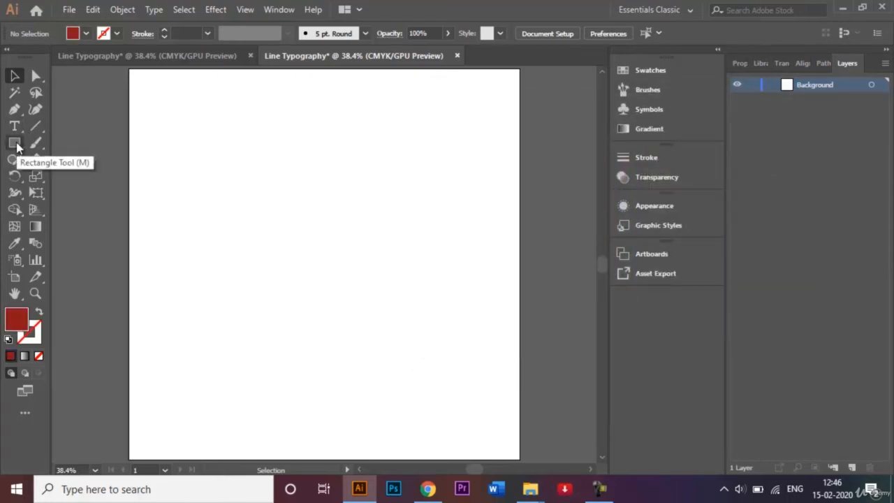
# Create a 1000 x 1000 px red rectangle and position it to cover the whole artboard.
pyautogui.click(16, 143)
pyautogui.click(263, 170)
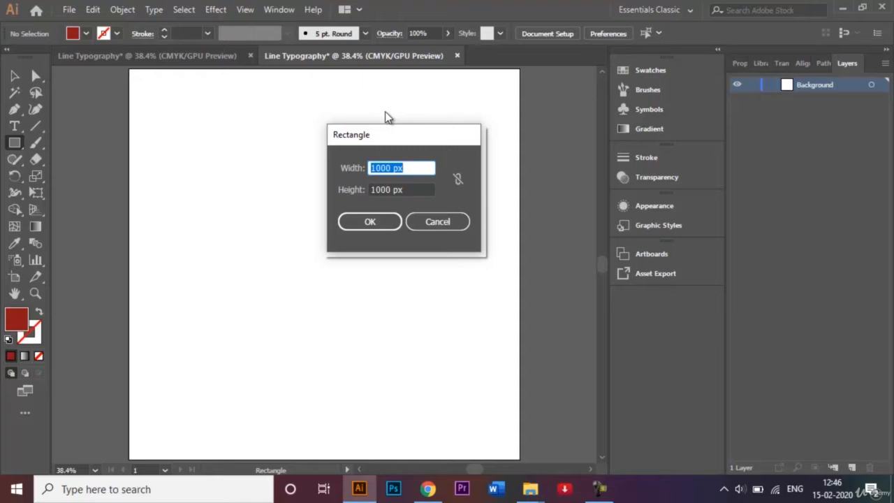
pyautogui.click(375, 218)
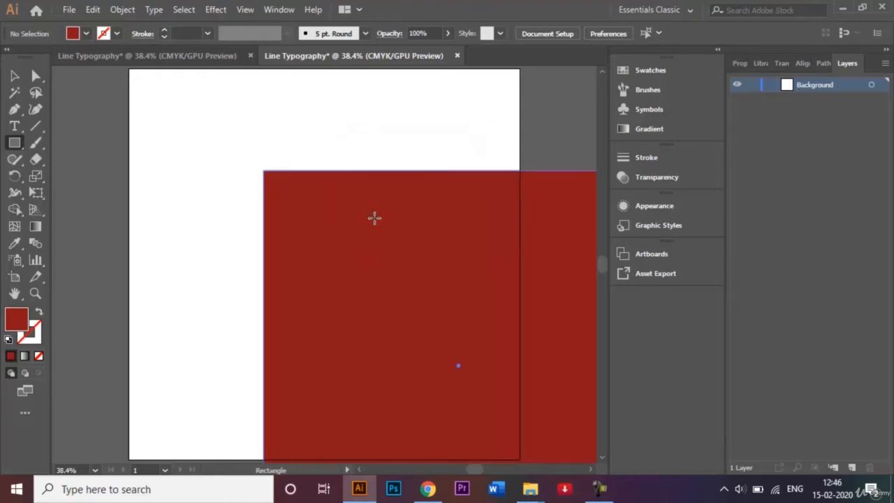
pyautogui.click(14, 74)
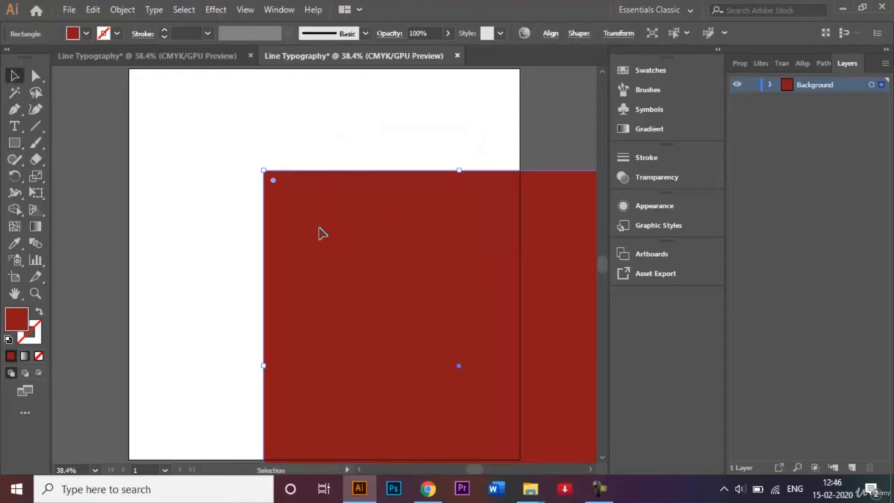
pyautogui.moveTo(319, 234); pyautogui.dragTo(190, 133)
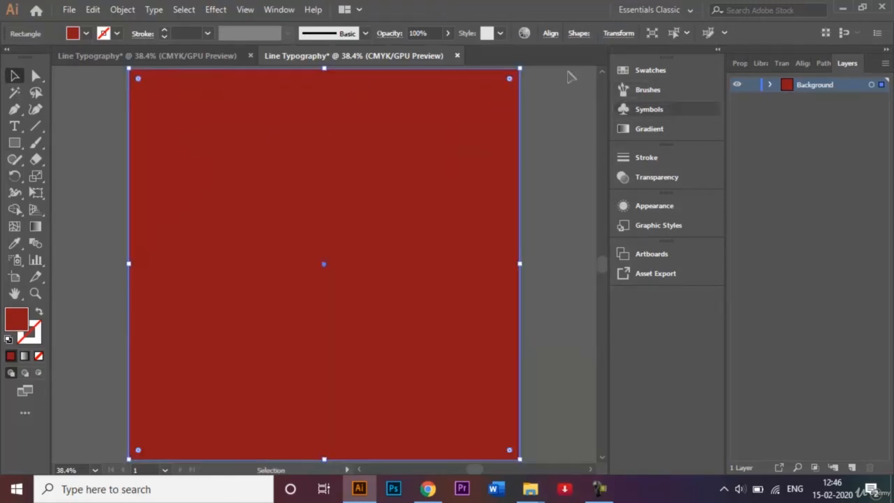
# Lock the Background layer and add a new layer named "Text" above it.
pyautogui.click(750, 84)
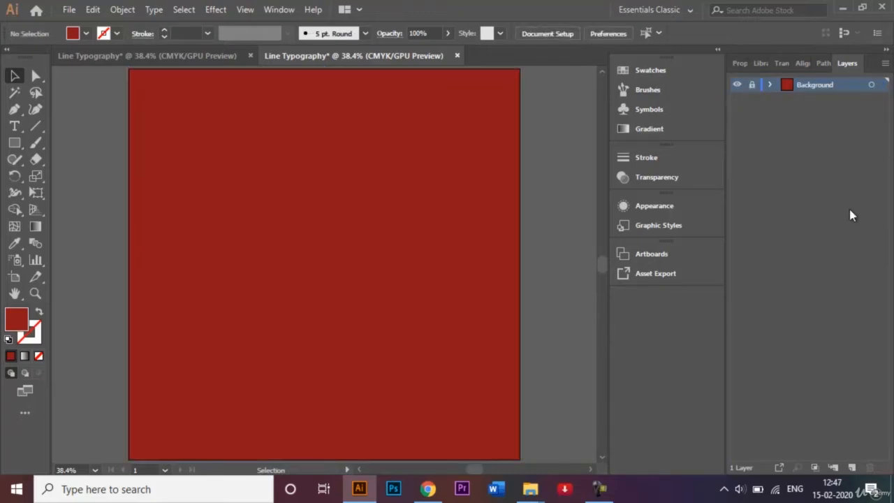
pyautogui.click(852, 467)
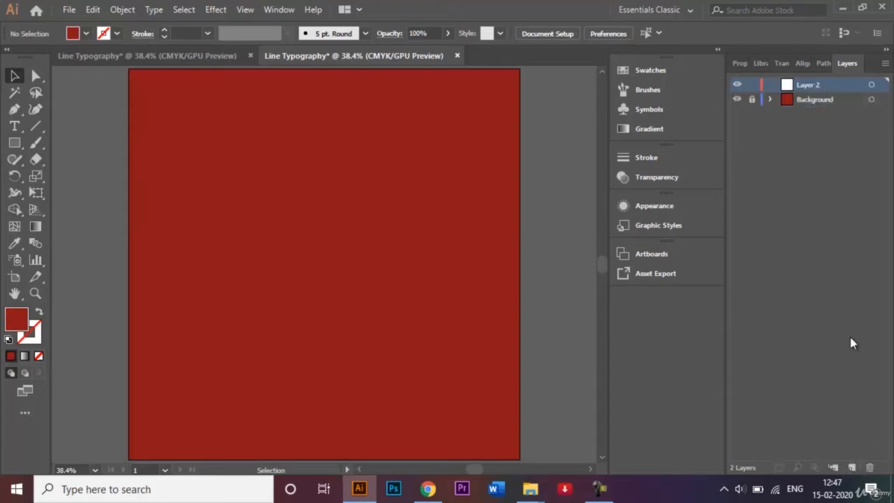
pyautogui.doubleClick(813, 87)
pyautogui.press('BackSpace')
pyautogui.write('Text')
pyautogui.click(552, 118)
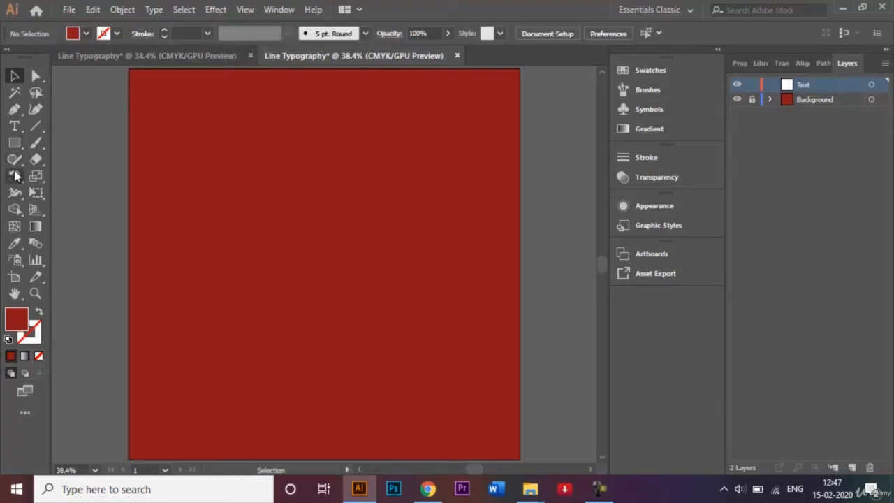
# Add the point text "BELIEVE" on the artboard in the Text layer.
pyautogui.click(14, 125)
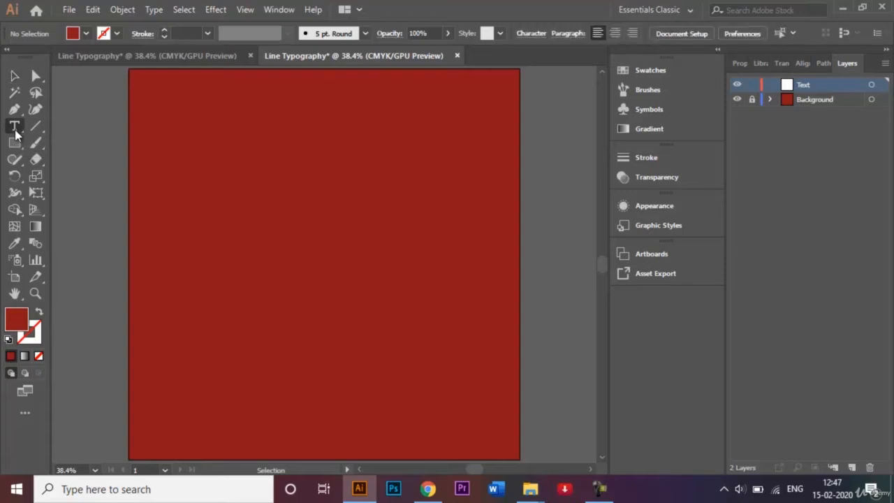
pyautogui.click(275, 242)
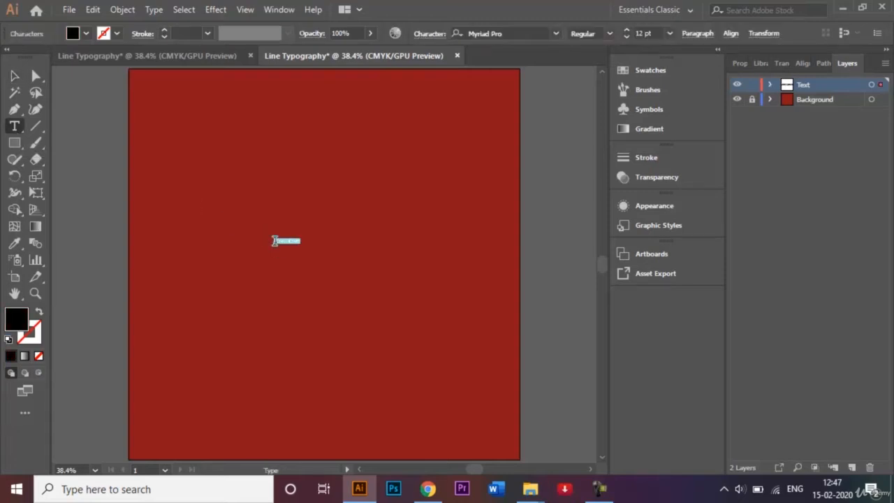
pyautogui.press('BackSpace')
pyautogui.write('B')
pyautogui.write('OUNCE')
# Set the BELIEVE text to the Bold style of Myriad Pro at 128 pt.
pyautogui.moveTo(289, 240); pyautogui.dragTo(240, 244)
pyautogui.click(556, 36)
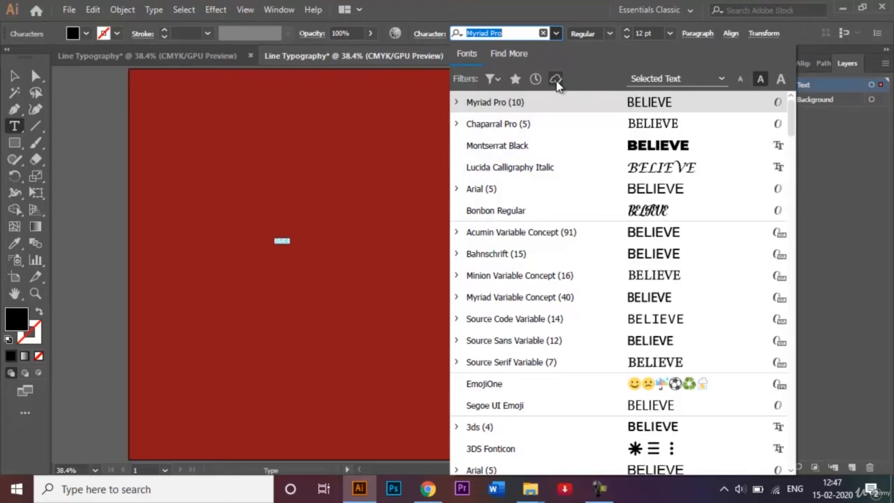
pyautogui.click(556, 35)
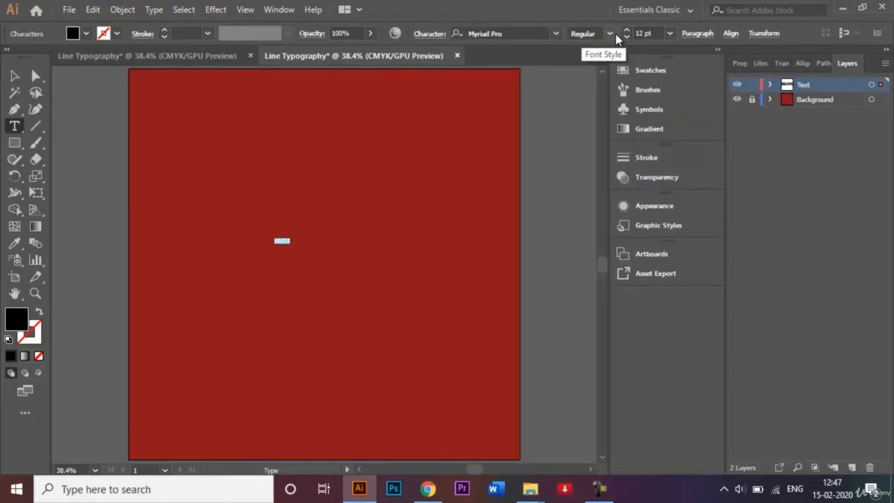
pyautogui.click(611, 34)
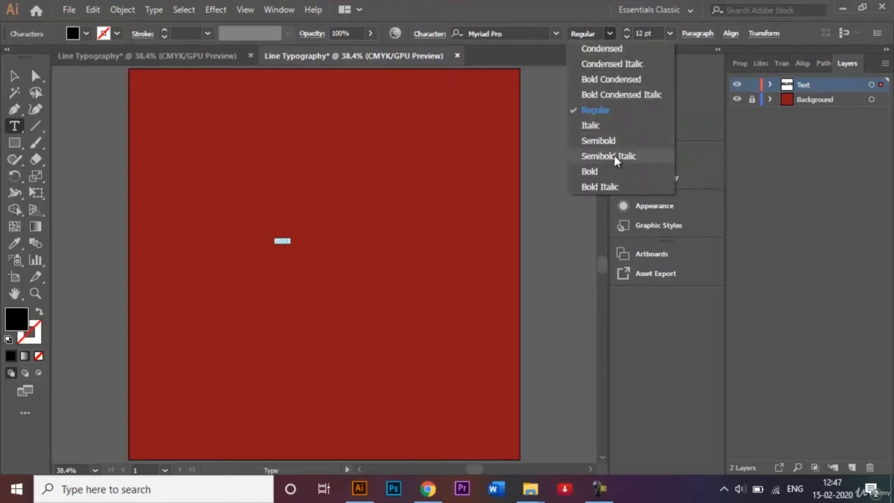
pyautogui.click(618, 173)
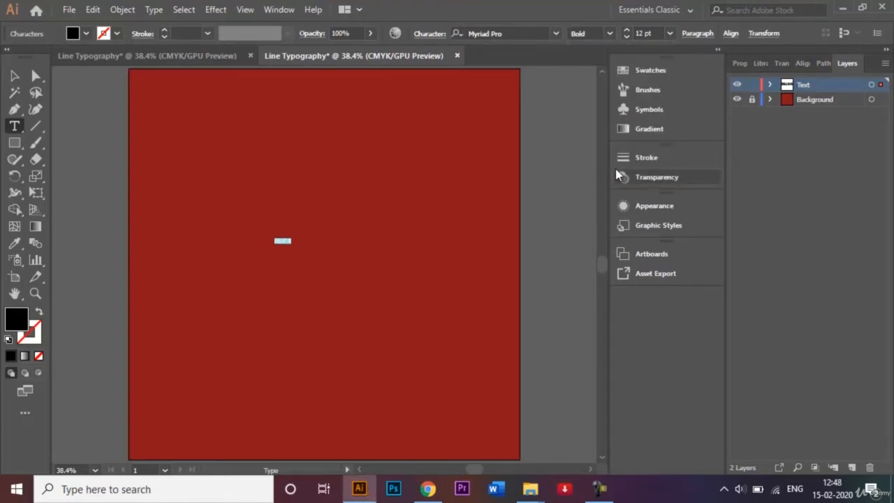
pyautogui.click(644, 32)
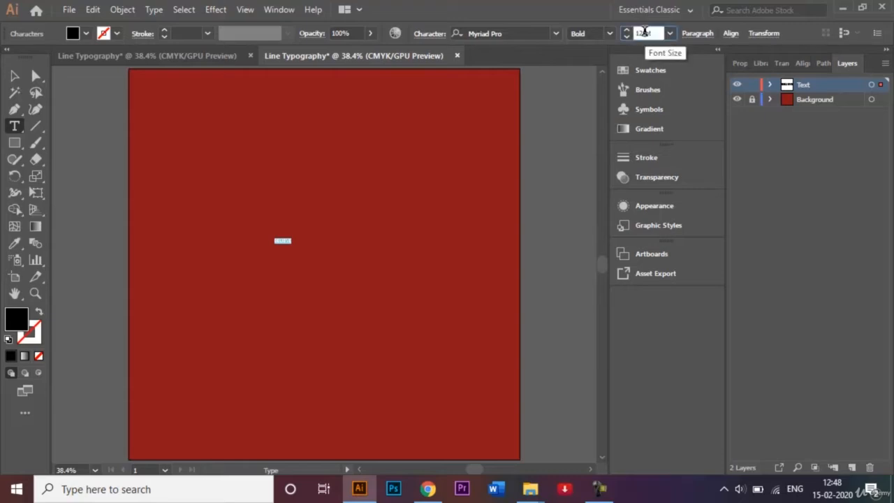
pyautogui.press('Left')
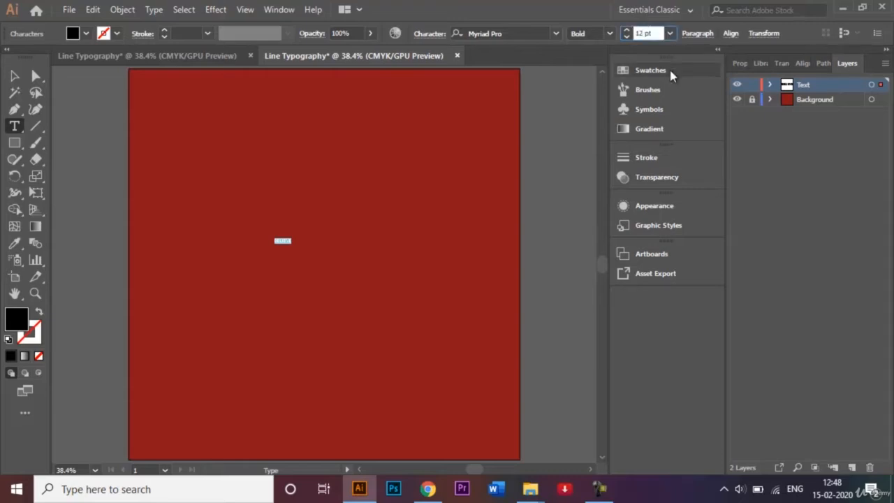
pyautogui.write('8')
pyautogui.press('Return')
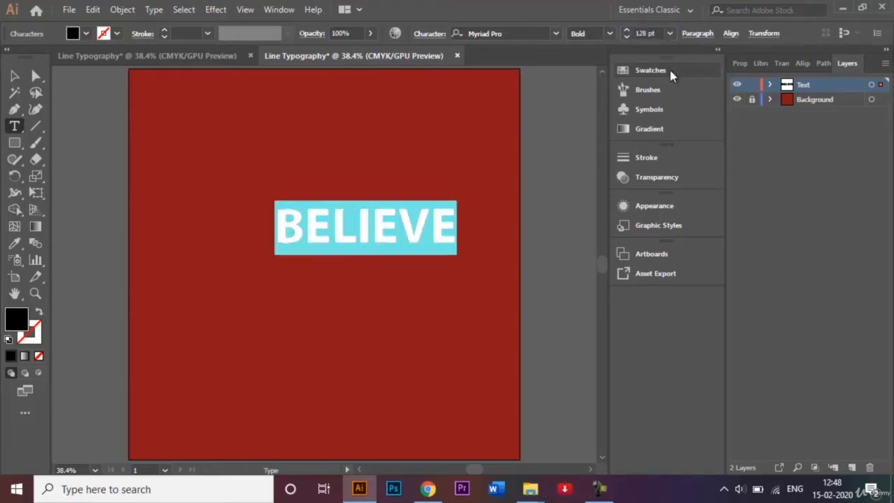
# Move the BELIEVE text towards the middle of the artboard and convert it to outlines.
pyautogui.click(13, 78)
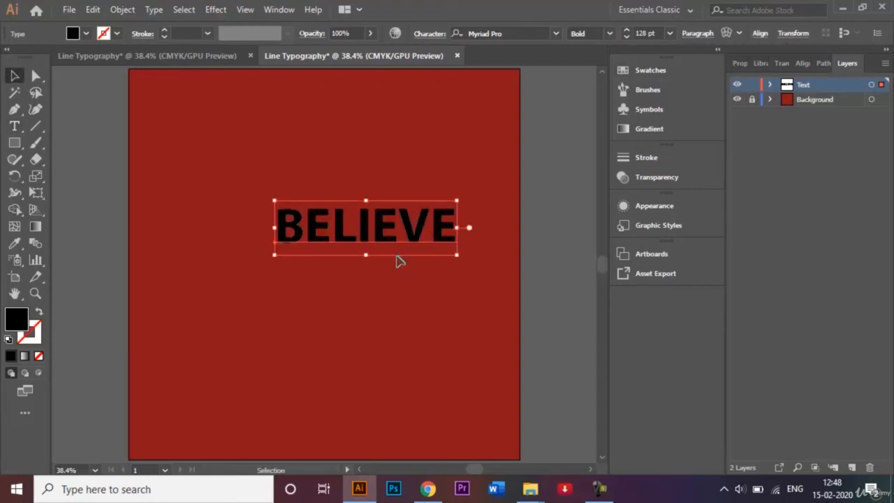
pyautogui.moveTo(375, 233); pyautogui.dragTo(328, 247)
pyautogui.rightClick(331, 250)
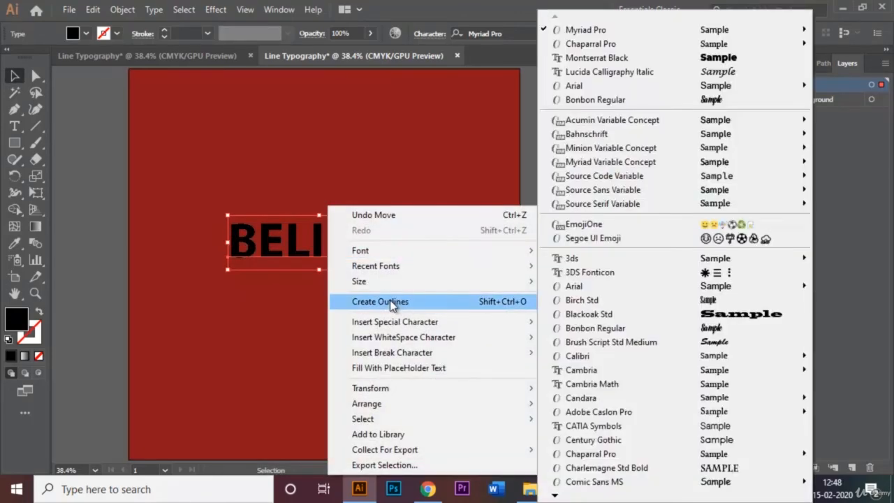
pyautogui.click(391, 303)
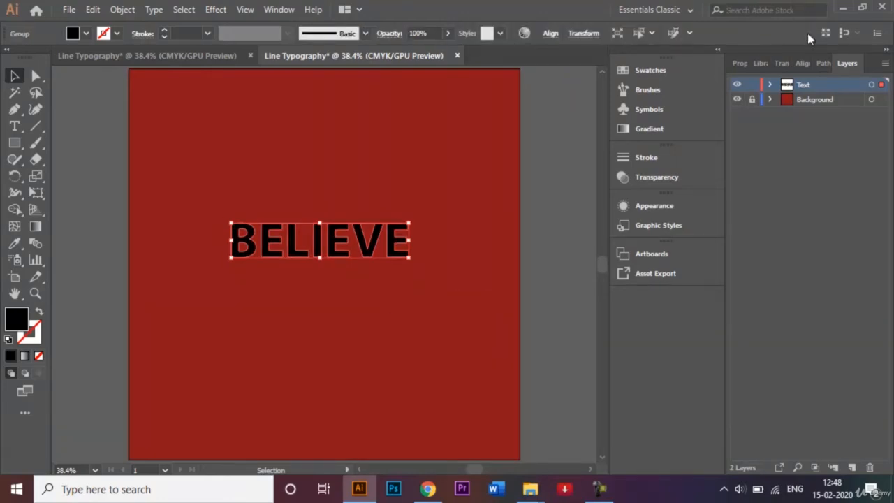
# Make the outlined BELIEVE lettering a compound shape and expand it into a compound path.
pyautogui.click(824, 64)
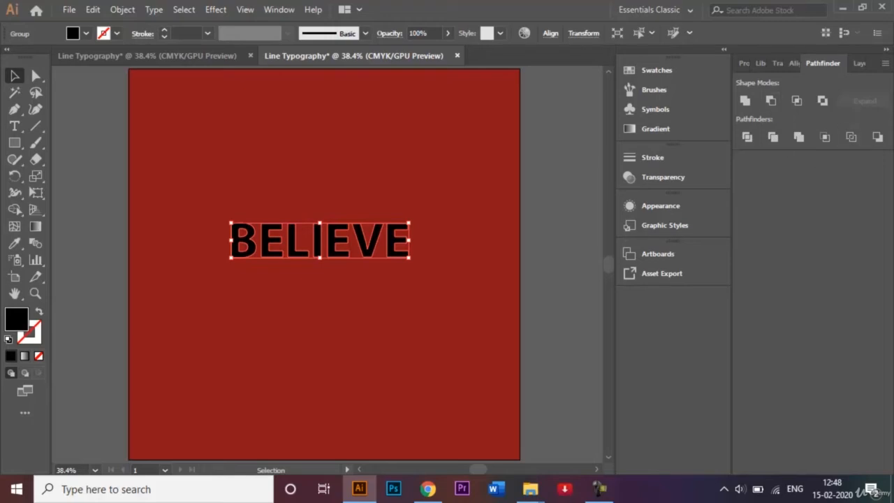
pyautogui.click(885, 64)
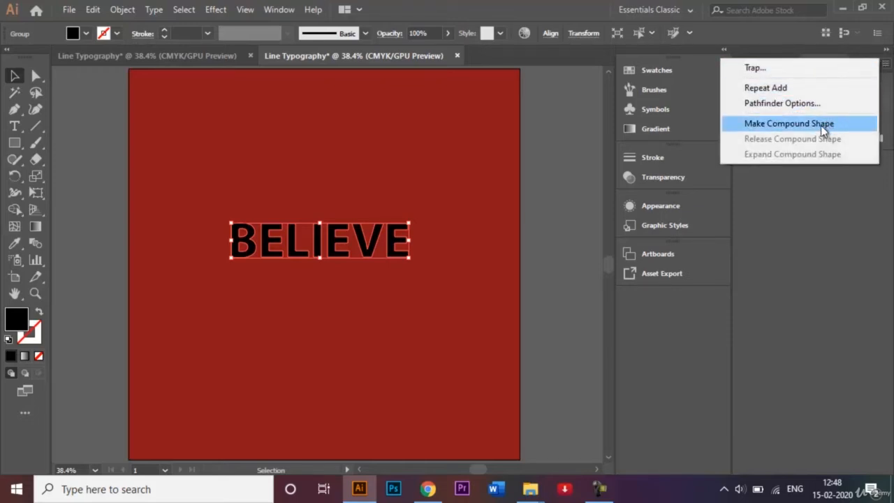
pyautogui.click(774, 127)
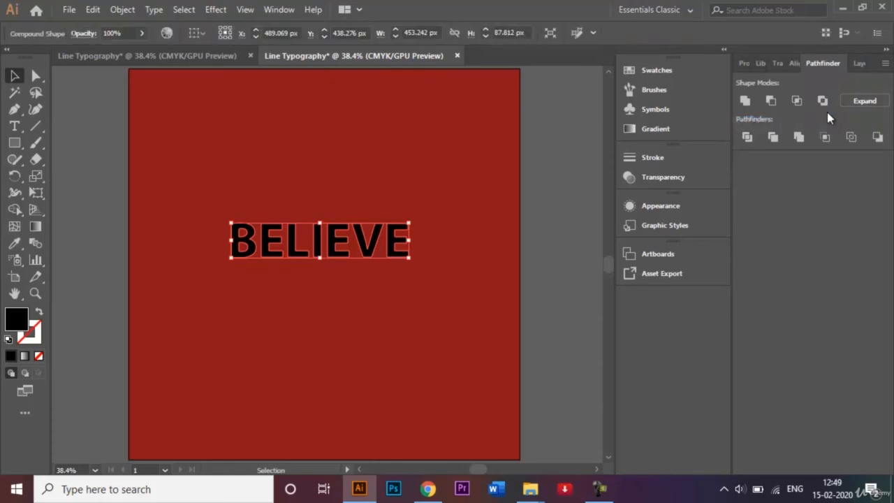
pyautogui.click(877, 104)
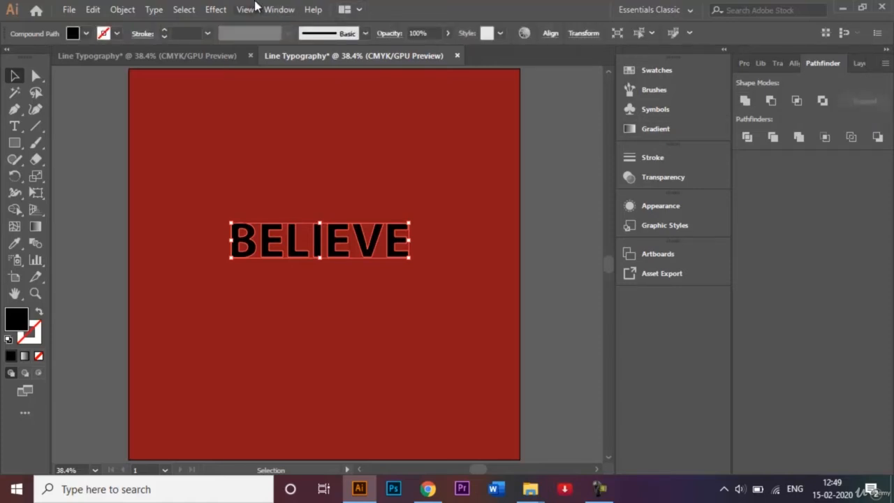
# Add an offset path of 8 px with Miter joins and a miter limit of 4 around the BELIEVE lettering.
pyautogui.click(119, 10)
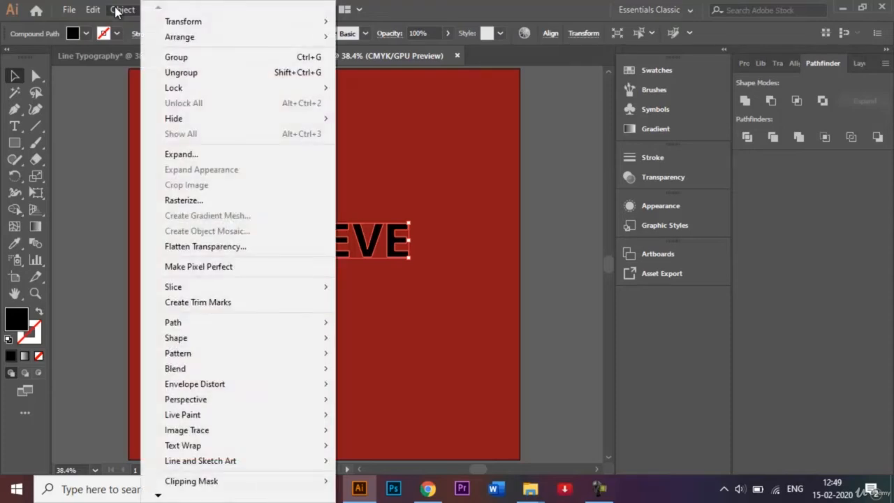
pyautogui.moveTo(232, 326)
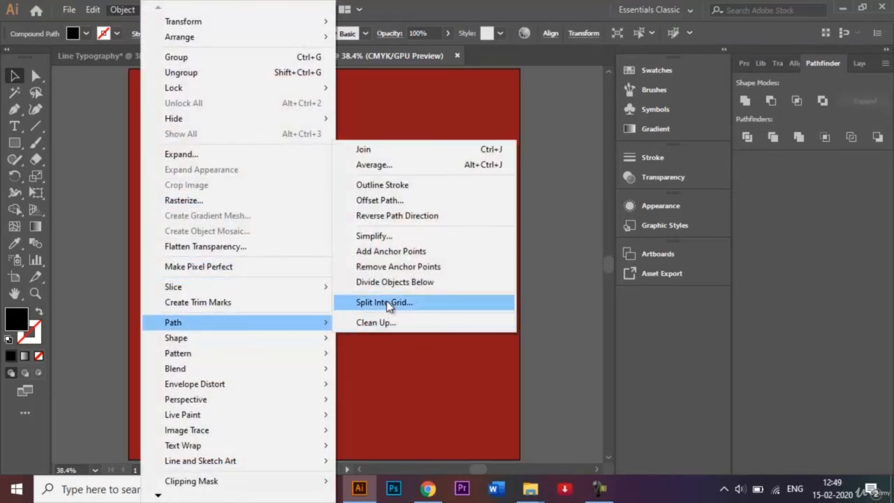
pyautogui.click(395, 202)
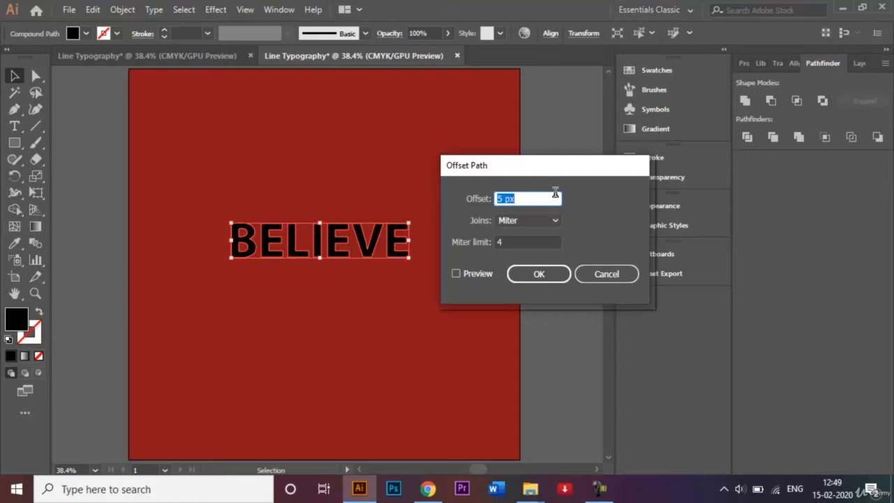
pyautogui.click(502, 199)
pyautogui.click(455, 273)
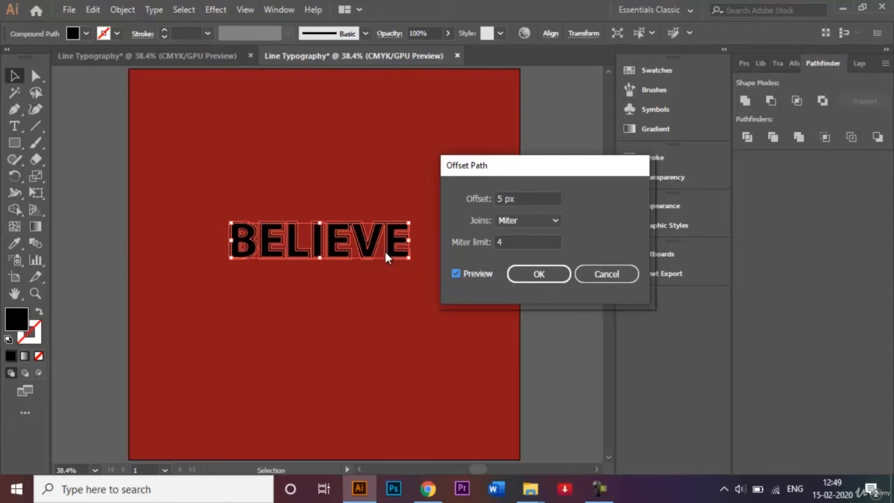
pyautogui.click(503, 198)
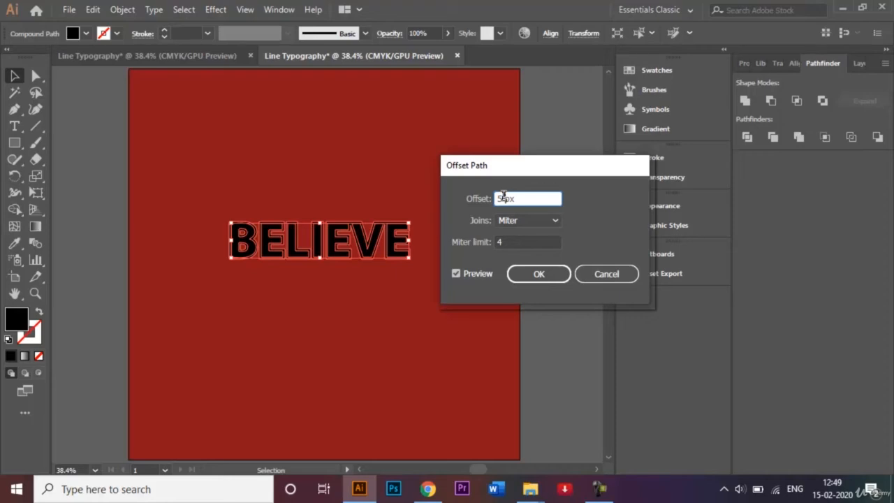
pyautogui.press('Left')
pyautogui.press('BackSpace')
pyautogui.write('8')
pyautogui.click(456, 273)
pyautogui.click(456, 275)
pyautogui.click(457, 275)
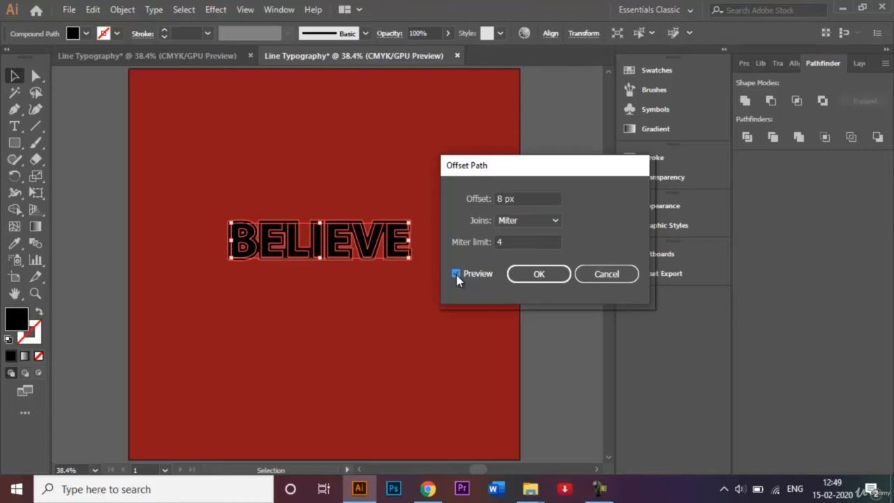
pyautogui.click(500, 199)
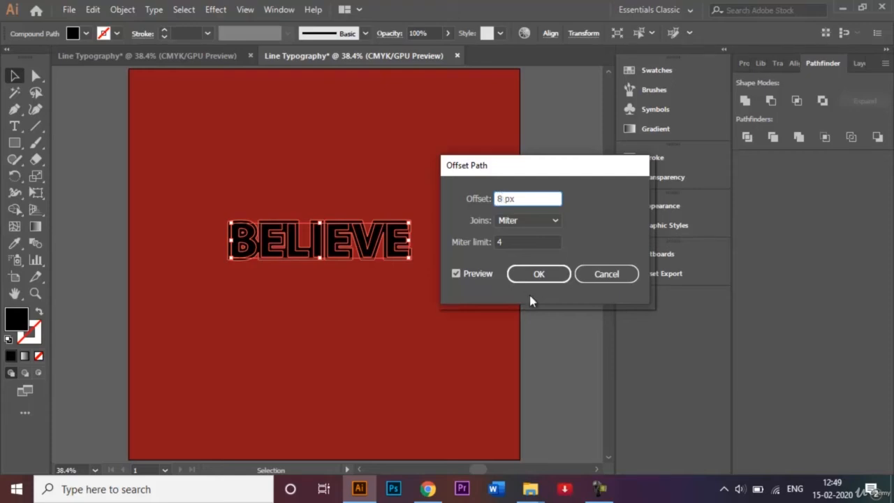
pyautogui.click(527, 275)
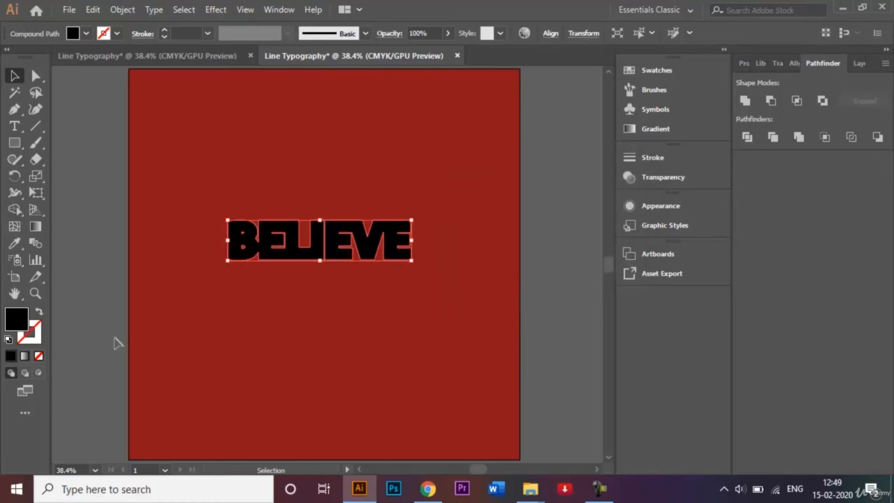
# Swap the offset path's fill and stroke so it has only a black outline, and set its stroke weight to 6 pt.
pyautogui.click(40, 318)
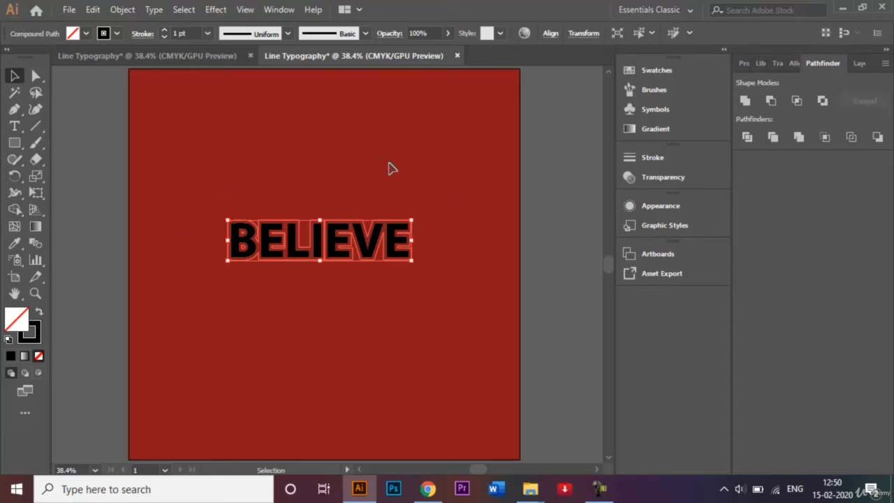
pyautogui.click(208, 33)
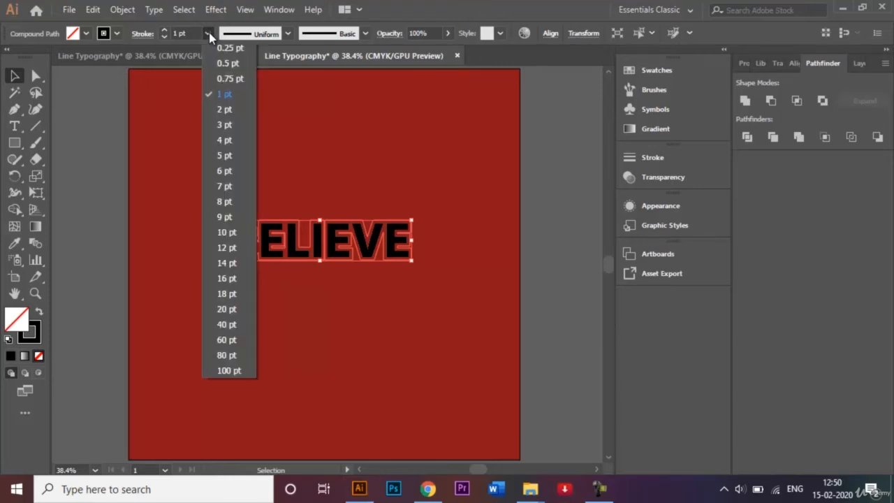
pyautogui.click(232, 124)
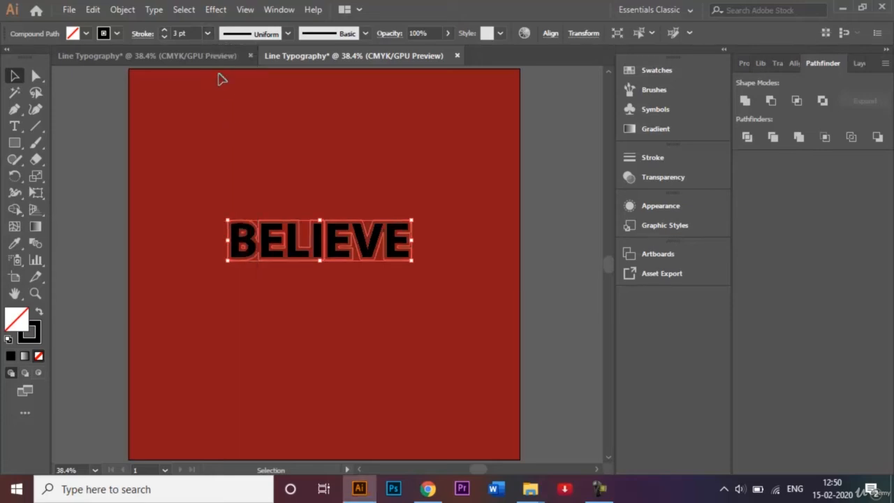
pyautogui.click(208, 33)
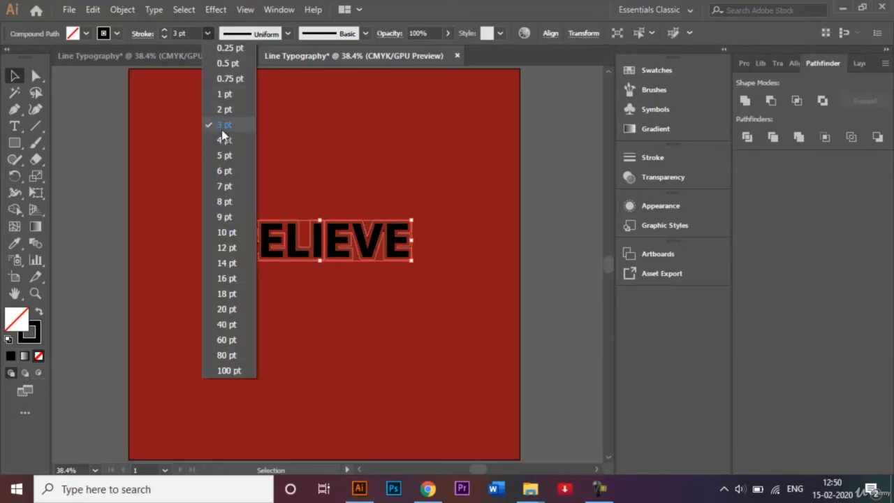
pyautogui.click(225, 172)
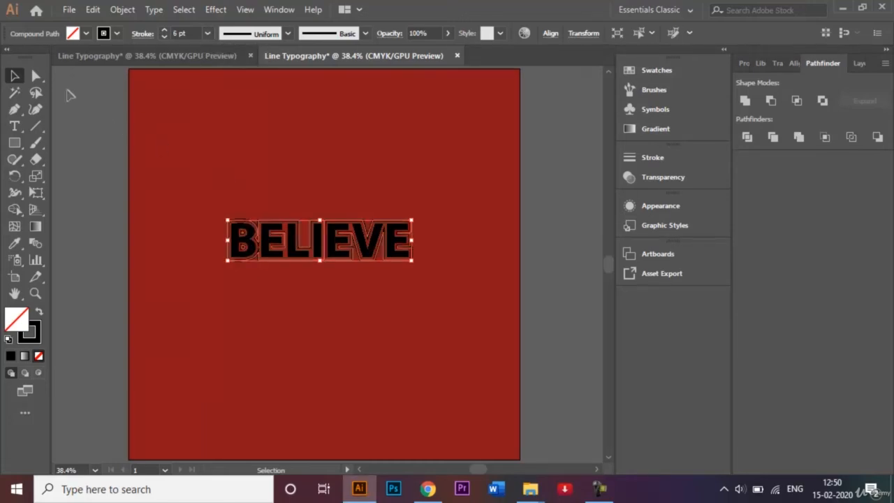
pyautogui.click(166, 124)
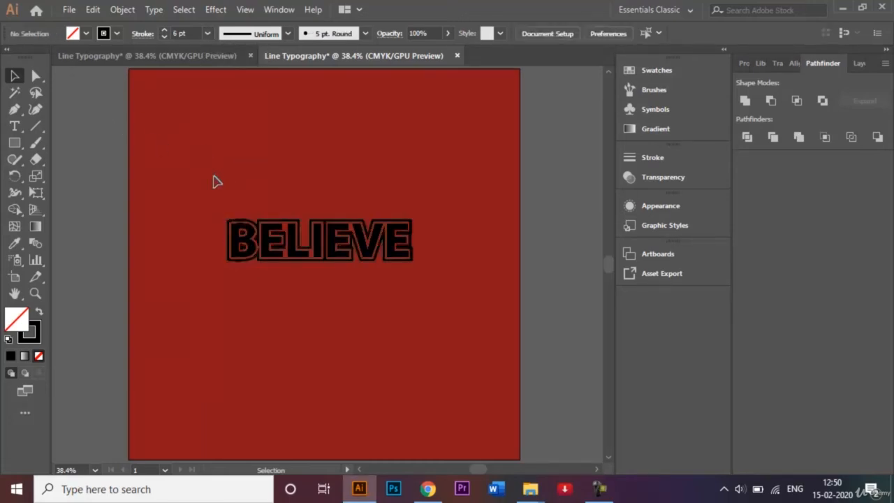
# Scale the BELIEVE lettering and its outline up together to nearly the full artboard width, and centre them horizontally by nudging.
pyautogui.moveTo(202, 190); pyautogui.dragTo(435, 293)
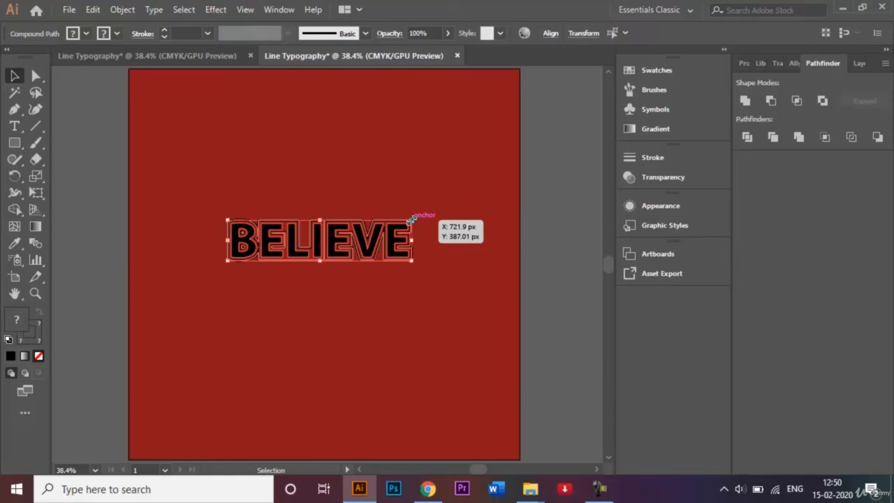
pyautogui.moveTo(412, 220)
pyautogui.mouseDown()
pyautogui.moveTo(481, 186)
pyautogui.moveTo(507, 190)
pyautogui.mouseUp()
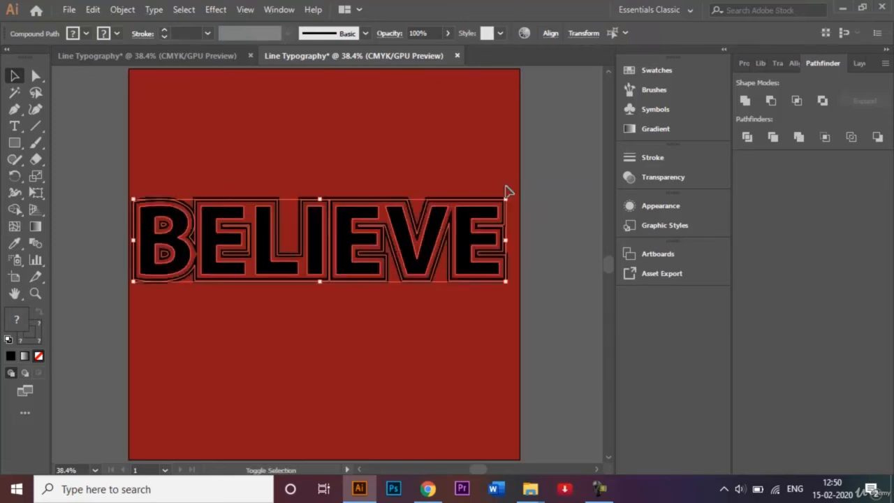
pyautogui.hotkey('shift', 'Right')
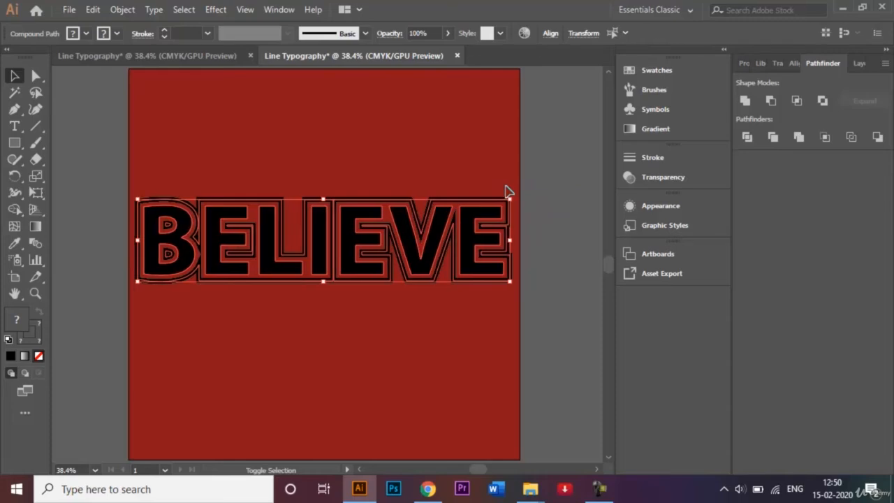
pyautogui.click(544, 194)
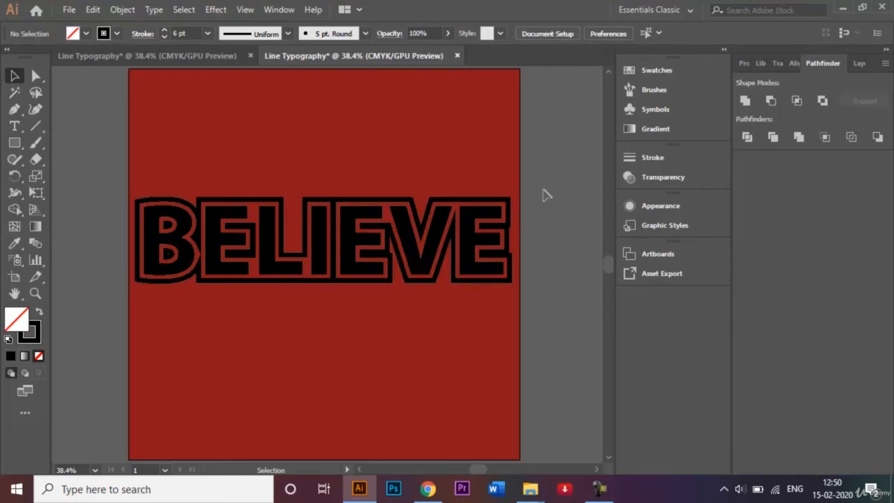
pyautogui.click(163, 58)
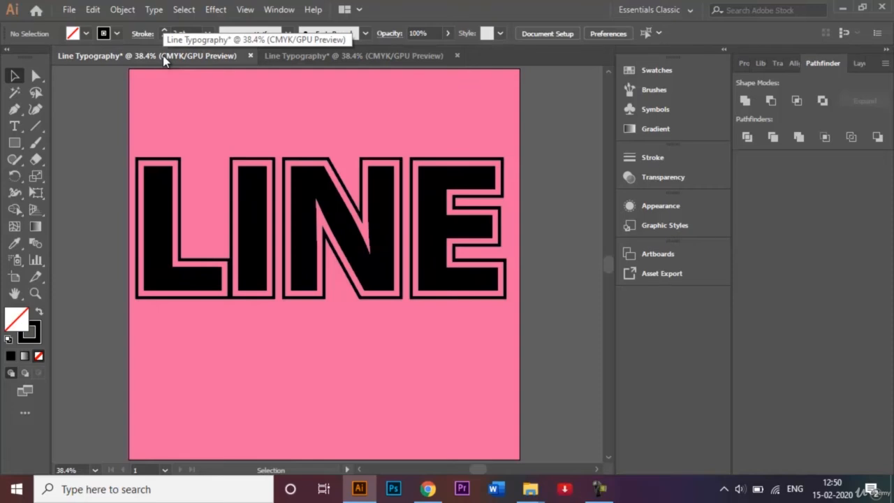
pyautogui.click(330, 58)
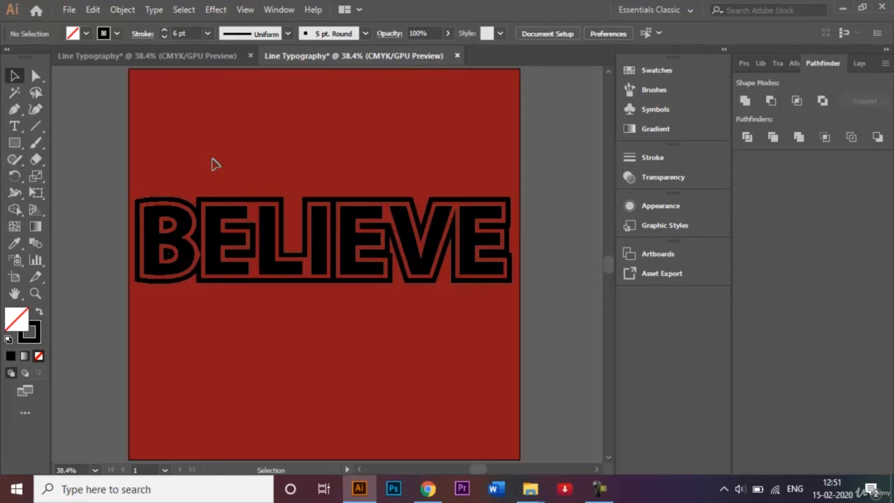
# Save the document as Line Typography.ai in Adobe Illustrator format with the Illustrator CC version and default options.
pyautogui.click(69, 12)
pyautogui.click(120, 143)
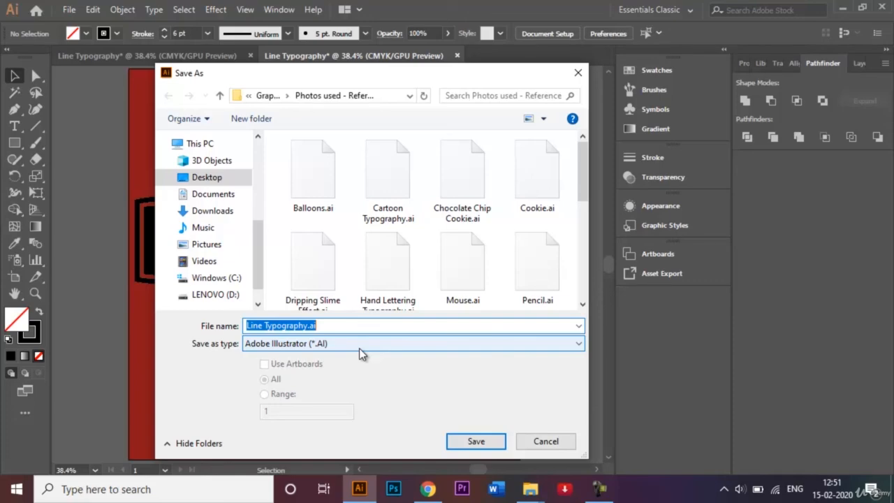
pyautogui.click(478, 442)
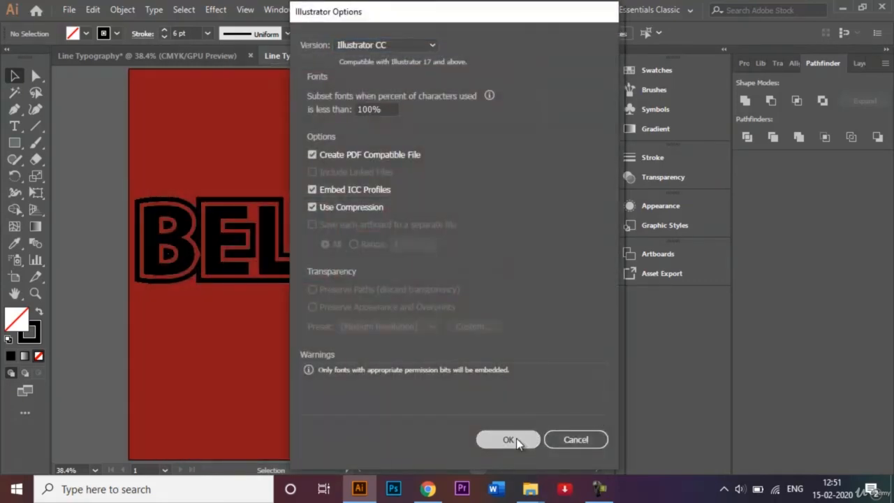
pyautogui.click(509, 439)
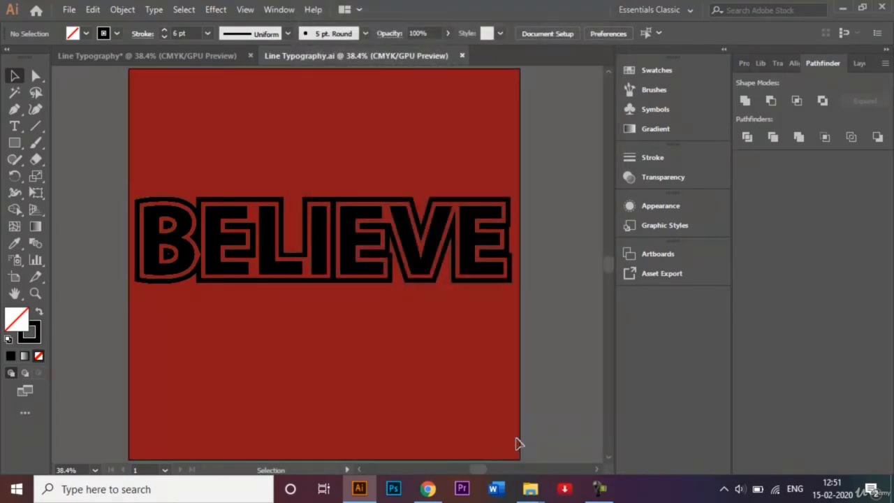